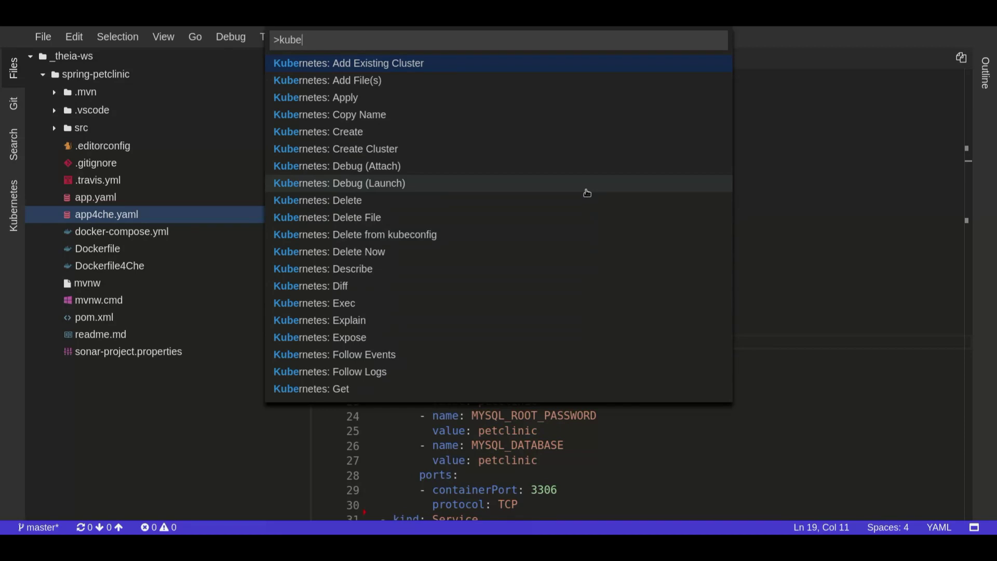
Run Kubernetes: Describe for pods and read through the description of the tiller pod down to its events.
text(desc)
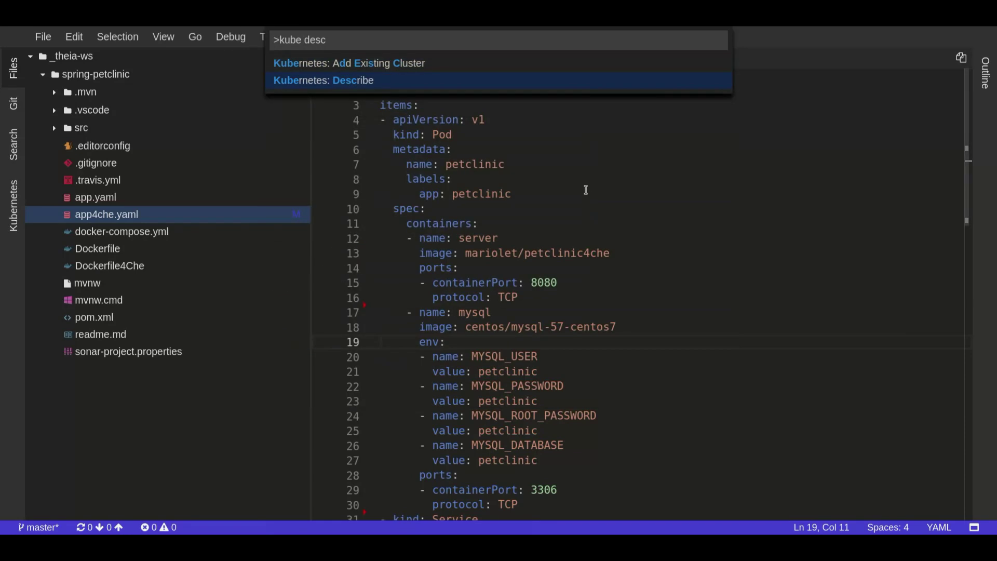
key(Return)
text(pods)
key(Return)
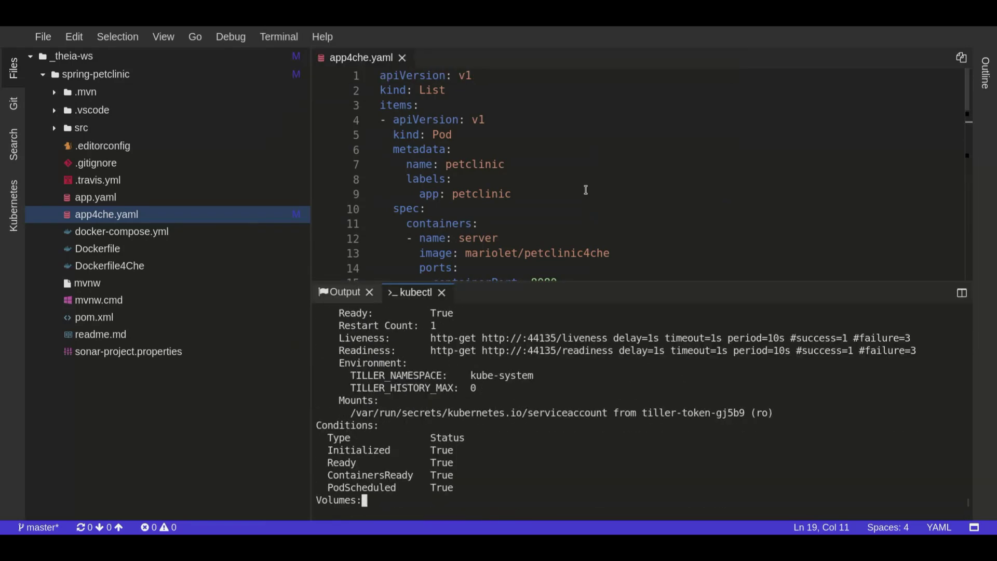
scroll(733, 387, up, 12)
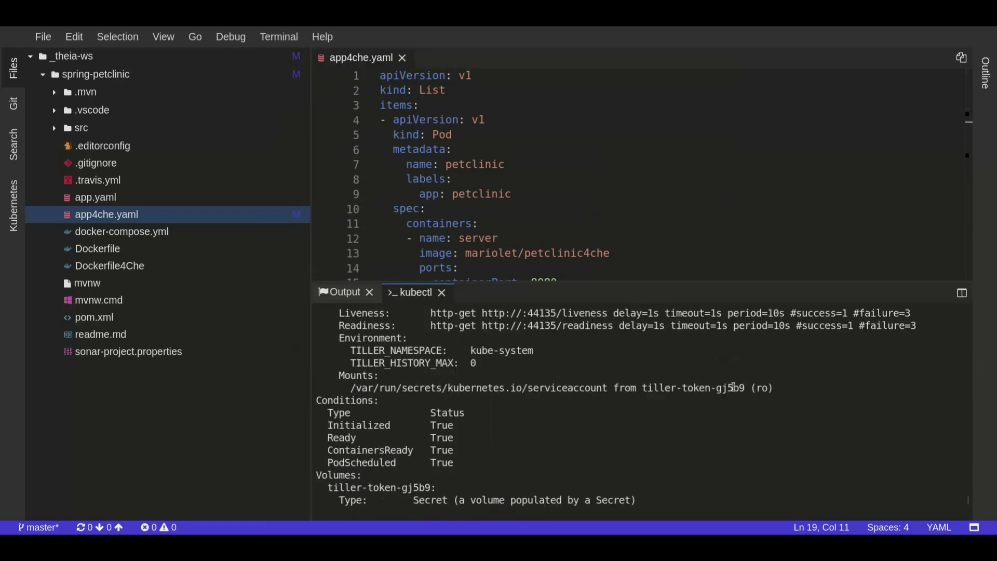
scroll(733, 387, down, 5)
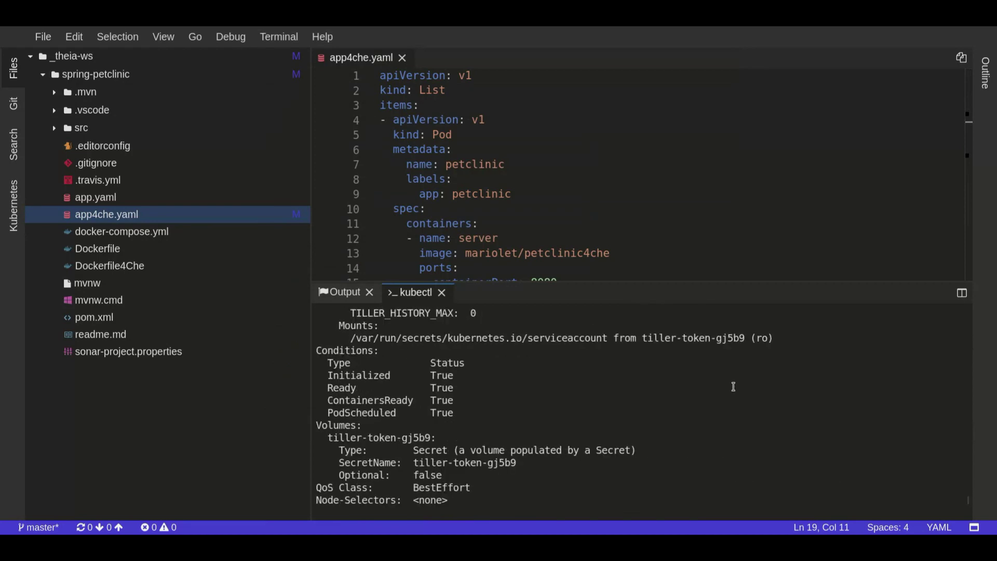
scroll(734, 387, down, 5)
Follow the logs of the kube-apiserver-minikube pod, look through the output and stop the log stream.
key(ctrl+shift+p)
text(kube)
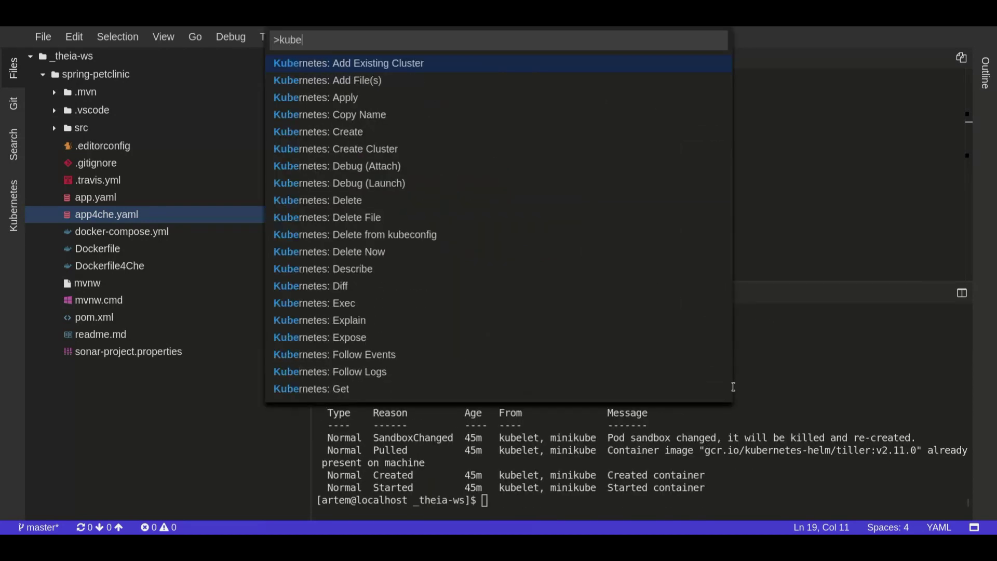
text( foll)
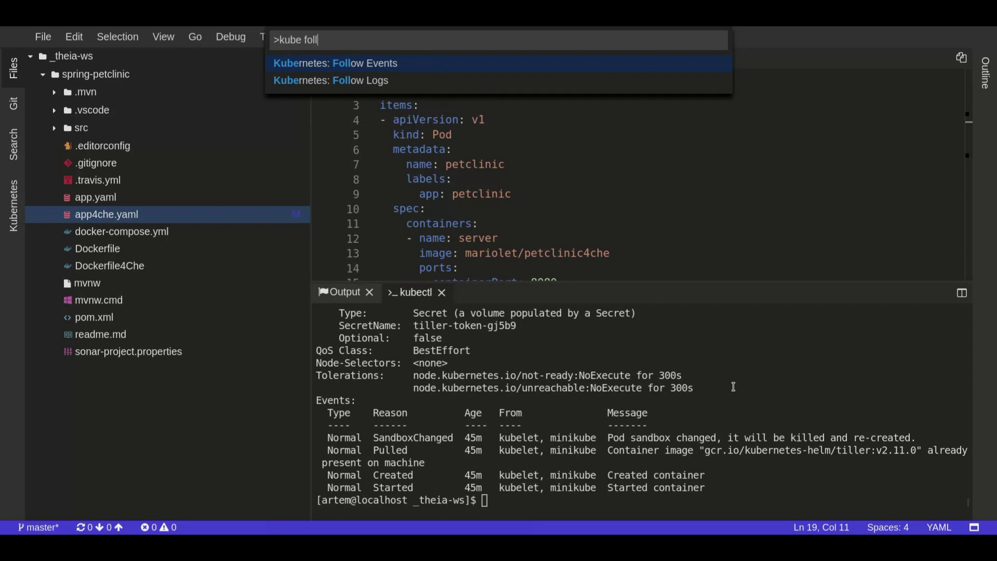
key(Return)
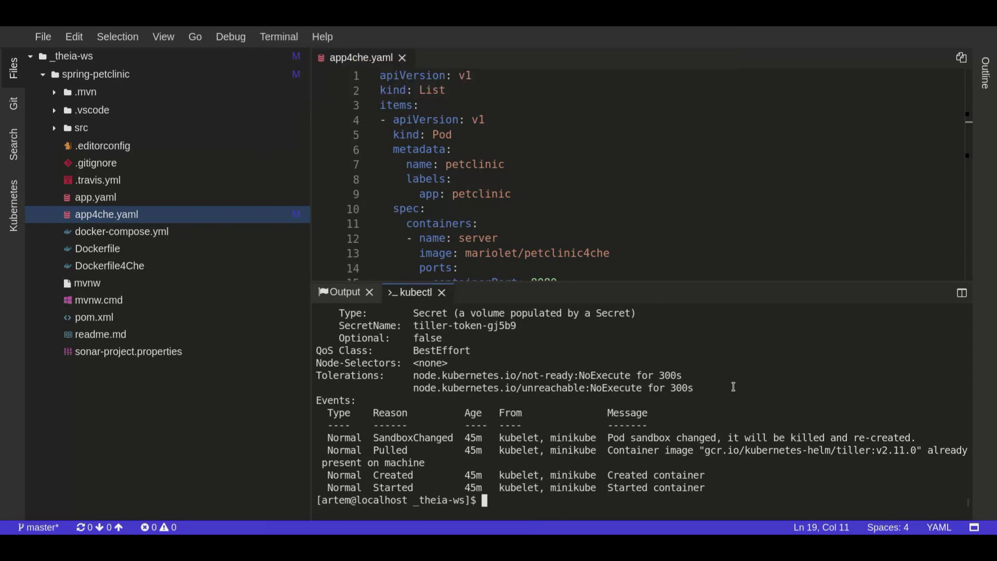
text(api)
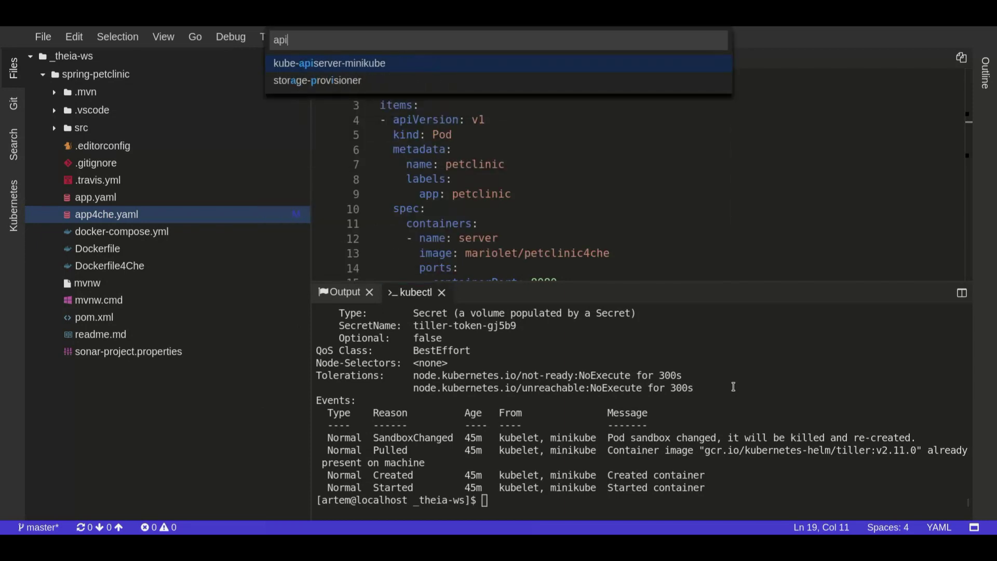
key(Return)
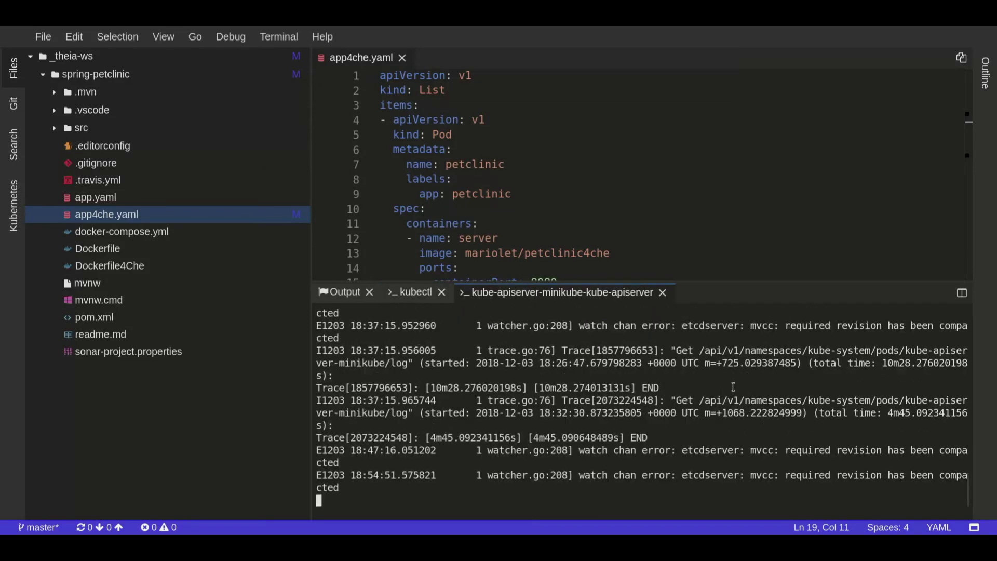
scroll(712, 438, up, 5)
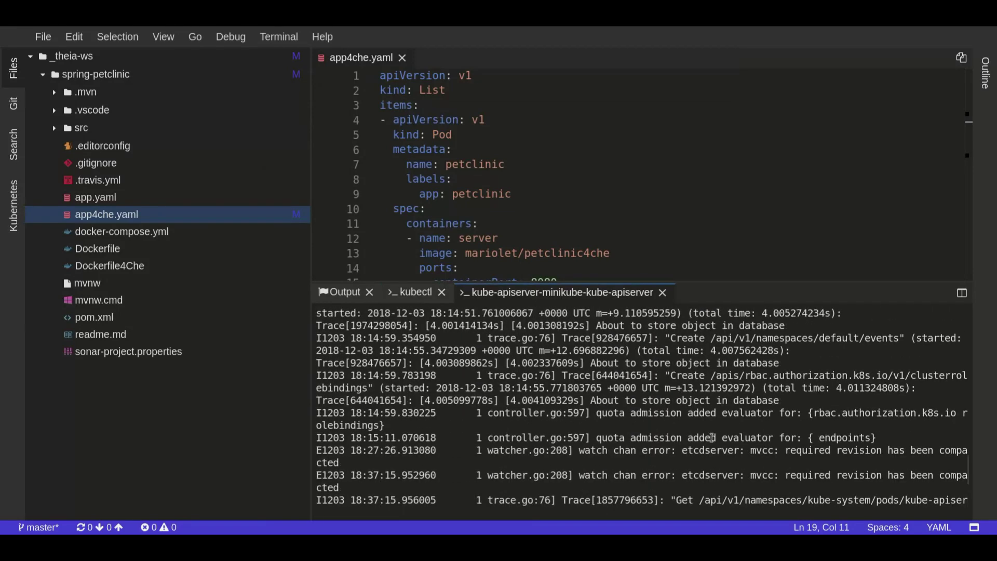
scroll(712, 438, down, 5)
key(ctrl+c)
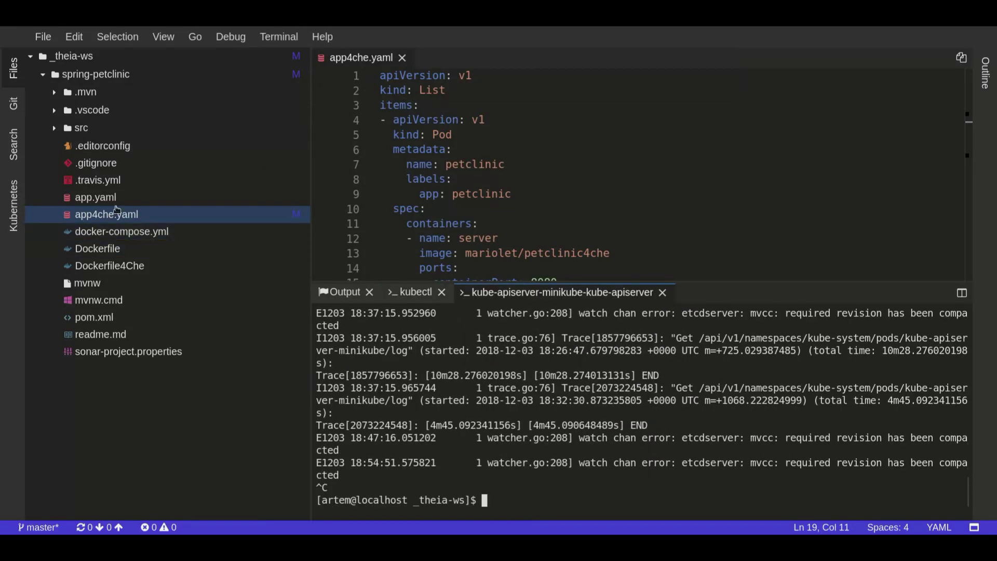
Show the Kubernetes explorer and expand the acs-engine-autoscaler chart in the stable Helm repo to list its versions.
click(16, 215)
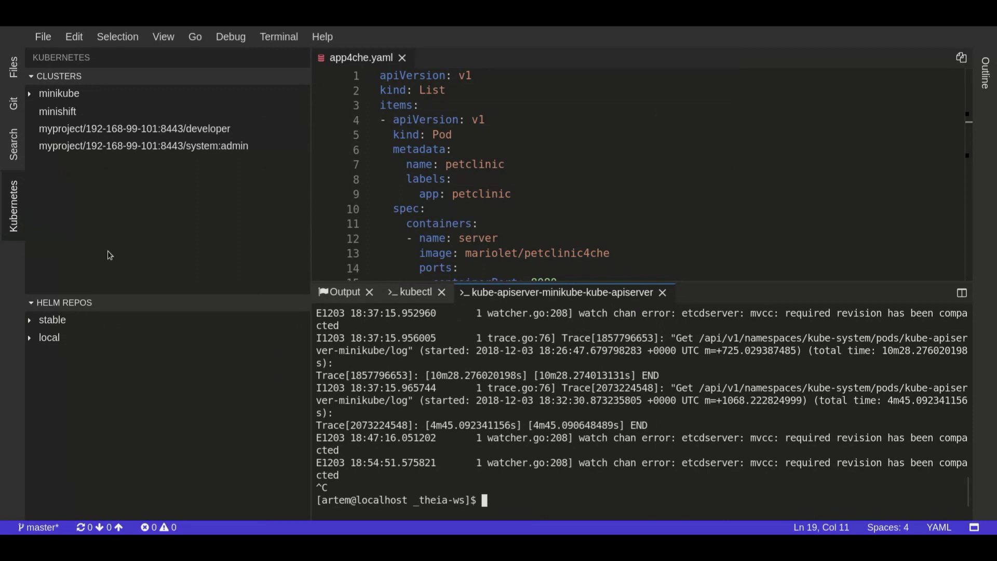
click(68, 321)
click(43, 327)
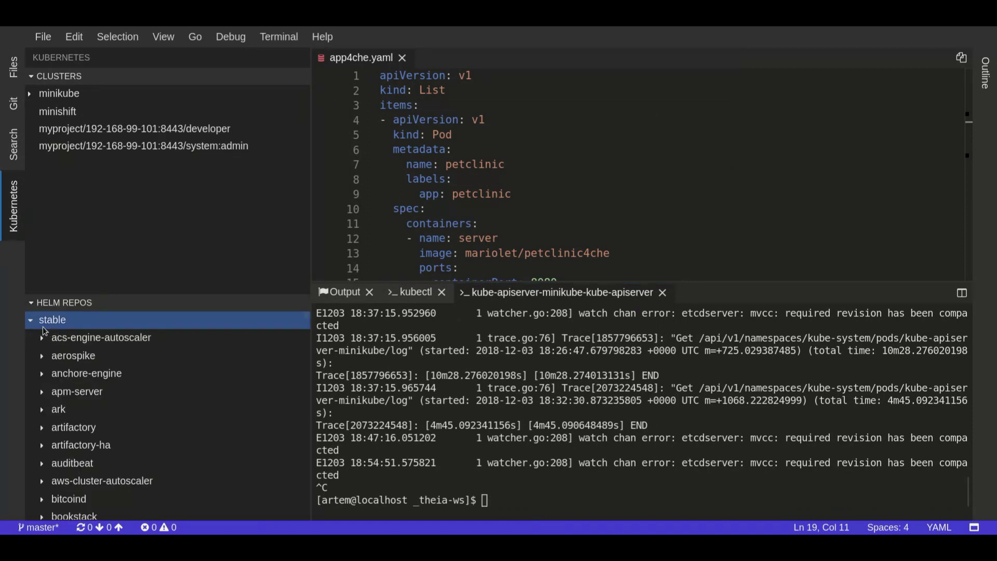
click(97, 340)
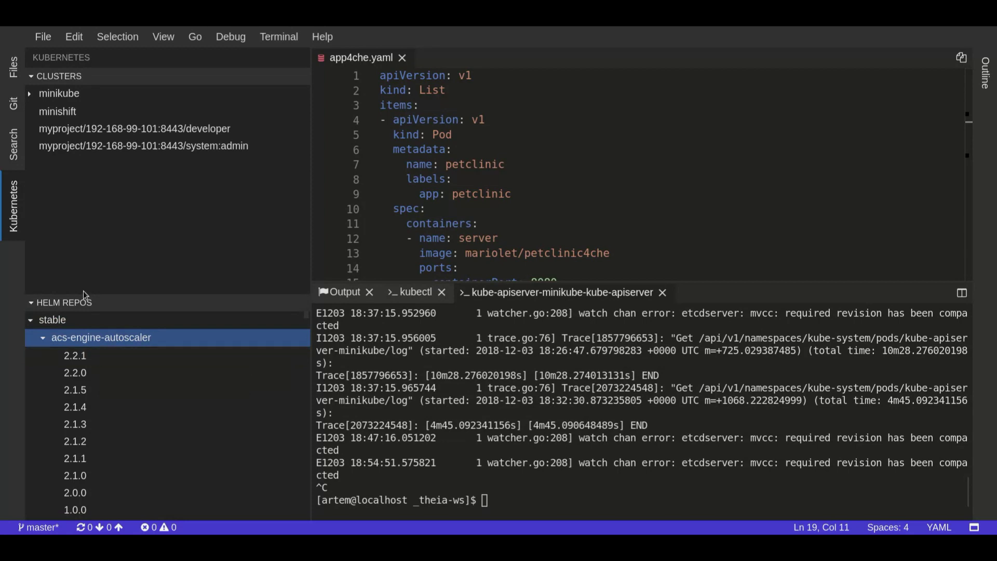
Expand the minikube cluster down to its minikube node and look through the pods listed there.
click(96, 95)
click(73, 93)
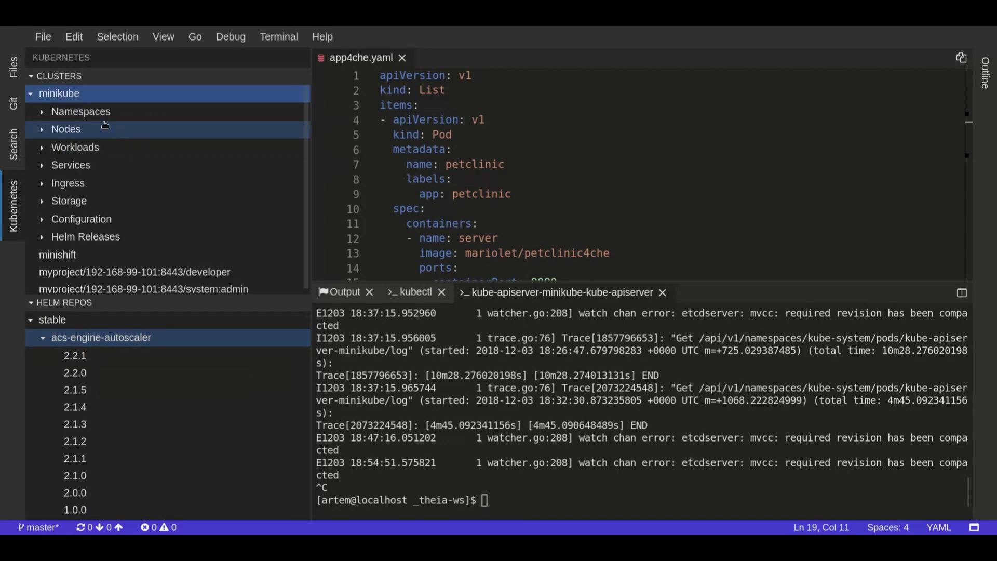
click(106, 128)
click(116, 147)
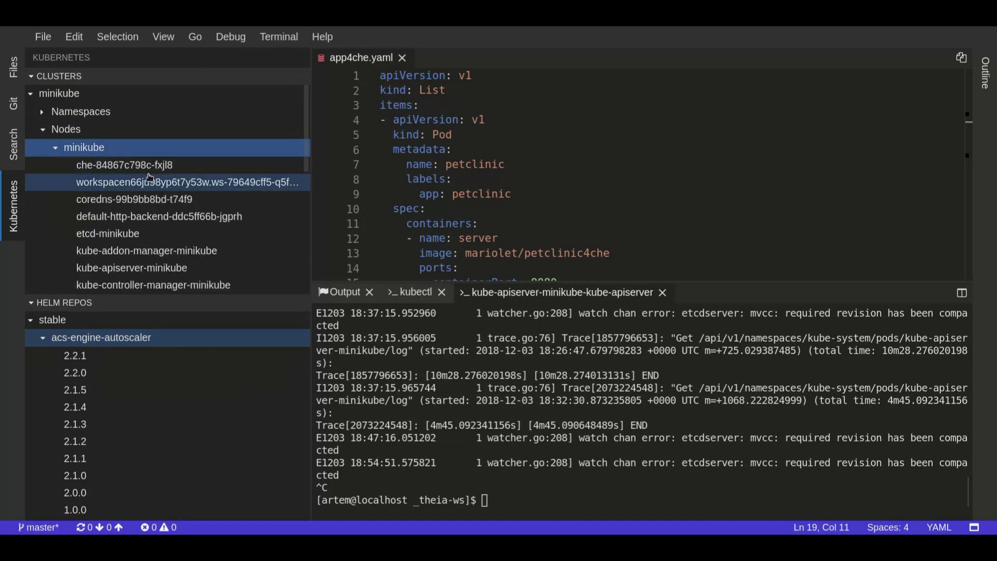
scroll(156, 194, down, 5)
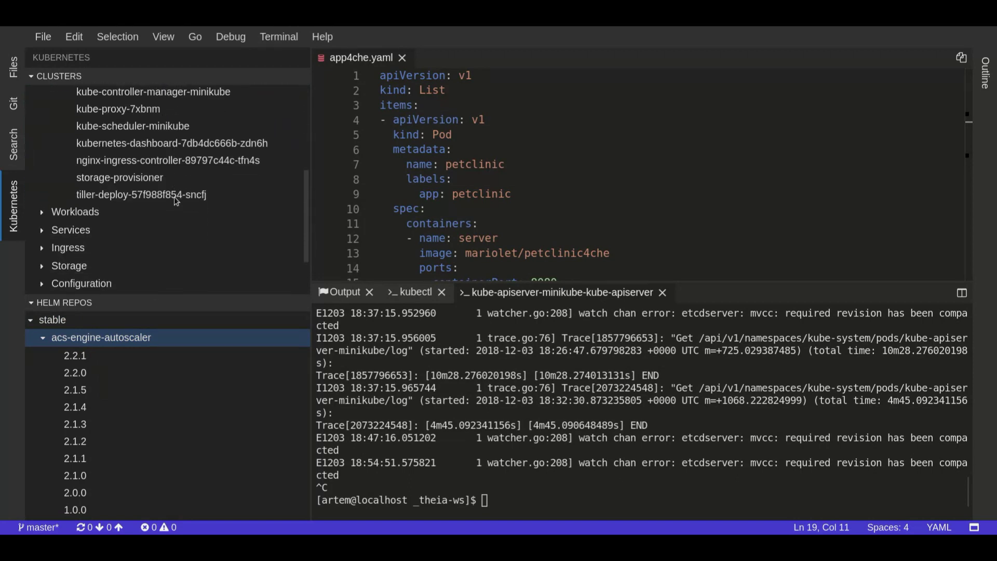
scroll(177, 202, down, 1)
scroll(176, 201, down, 1)
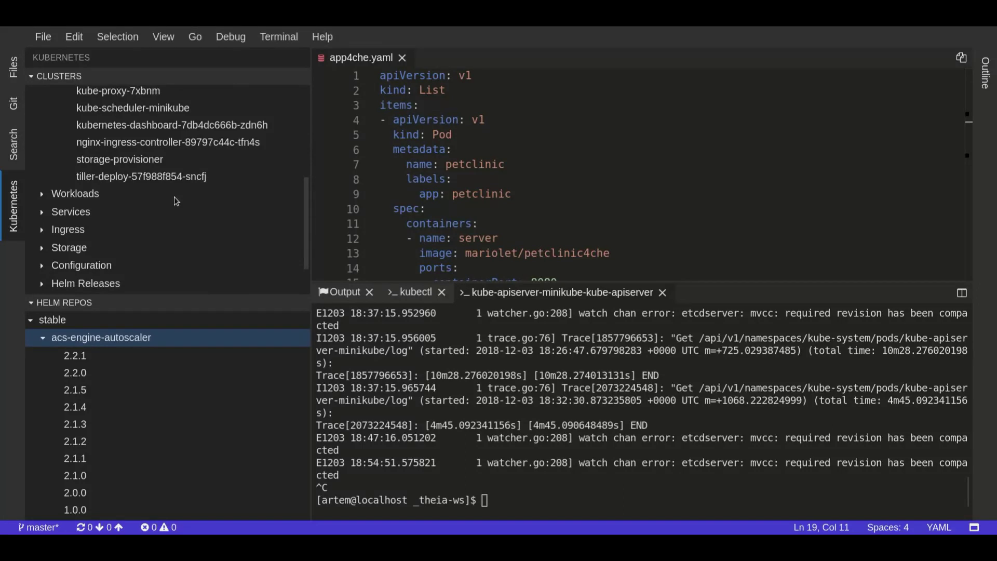
scroll(177, 201, down, 1)
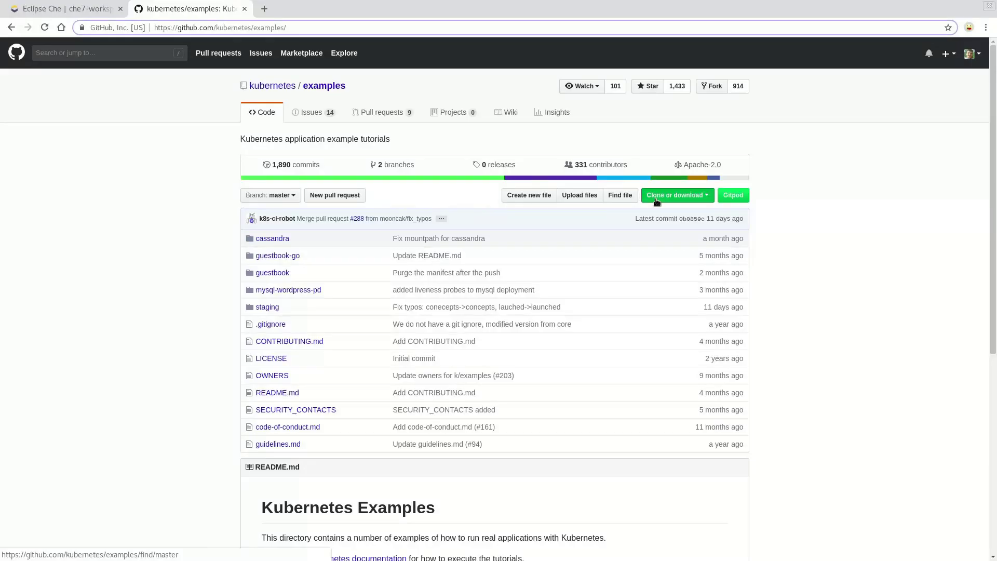
Copy the clone URL of the kubernetes/examples repository on GitHub and switch back to the Eclipse Che workspace.
click(678, 194)
click(696, 250)
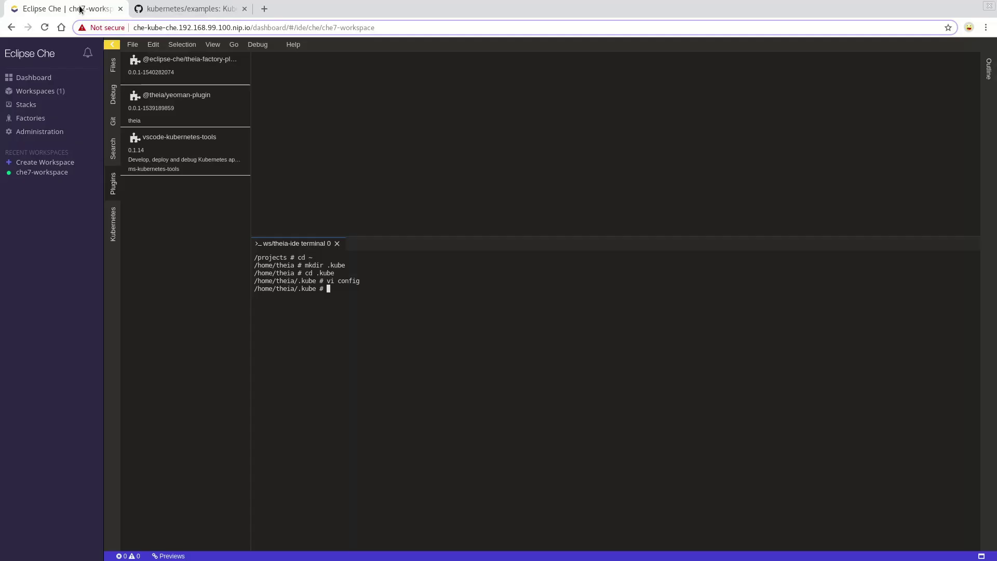
click(82, 9)
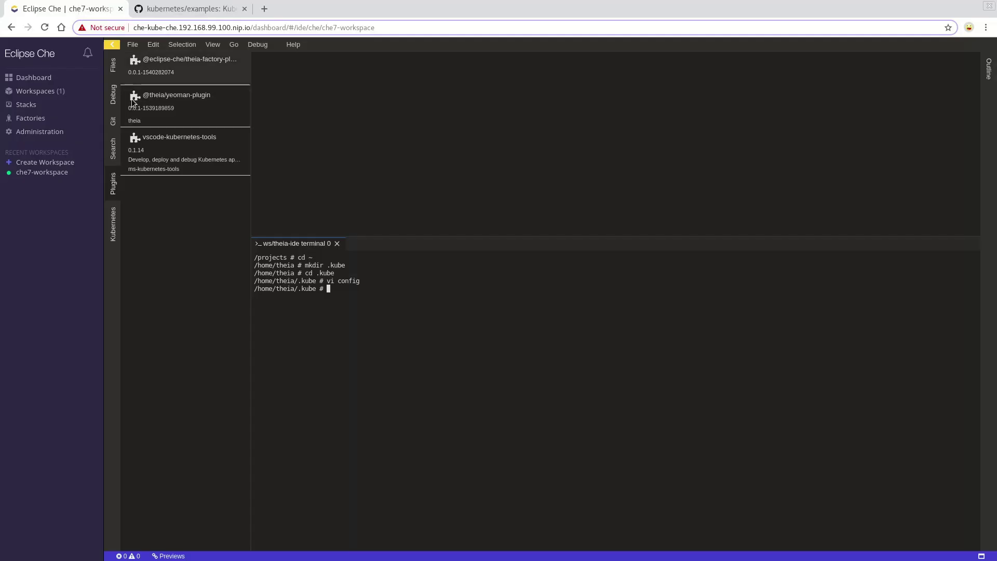
Clone the copied examples repository into the projects folder and change the terminal to the home directory with cd ~.
click(113, 66)
key(ctrl+shift+p)
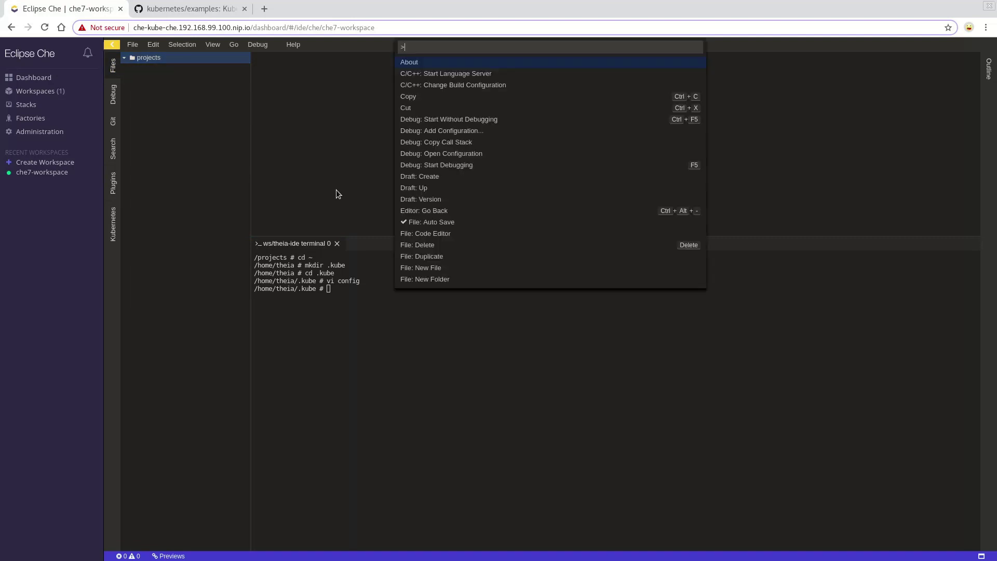
text(clone)
key(Escape)
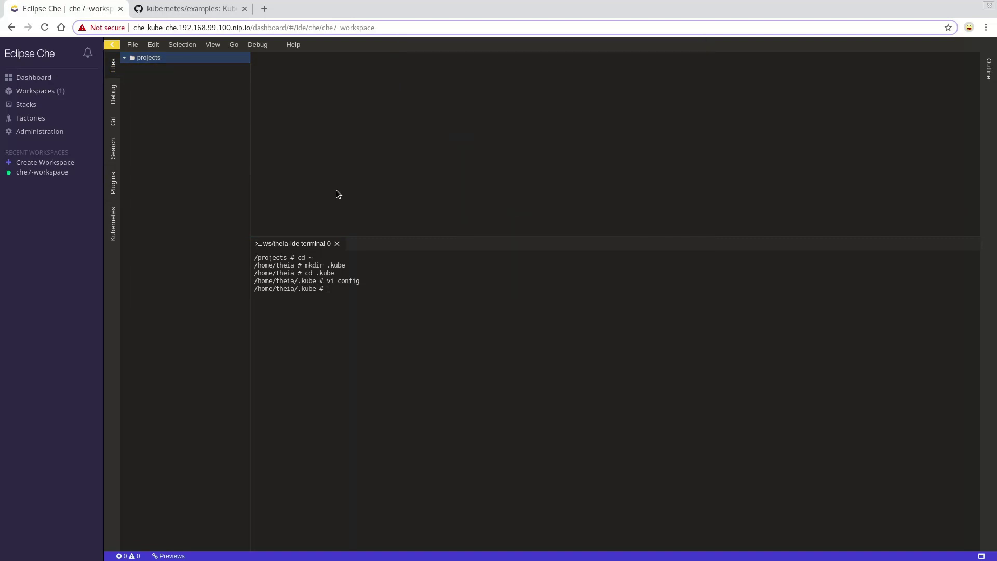
key(ctrl+v)
key(Return)
text(cd ~)
key(Return)
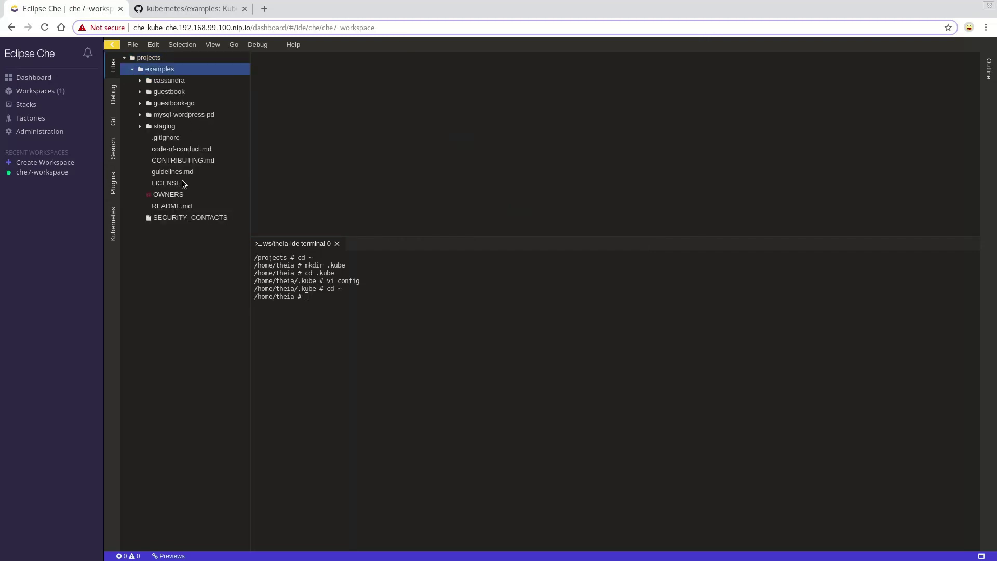
Open mysql-deployment.yaml from examples/mysql-wordpress-pd and apply all its resources with Kubernetes: Apply.
click(149, 115)
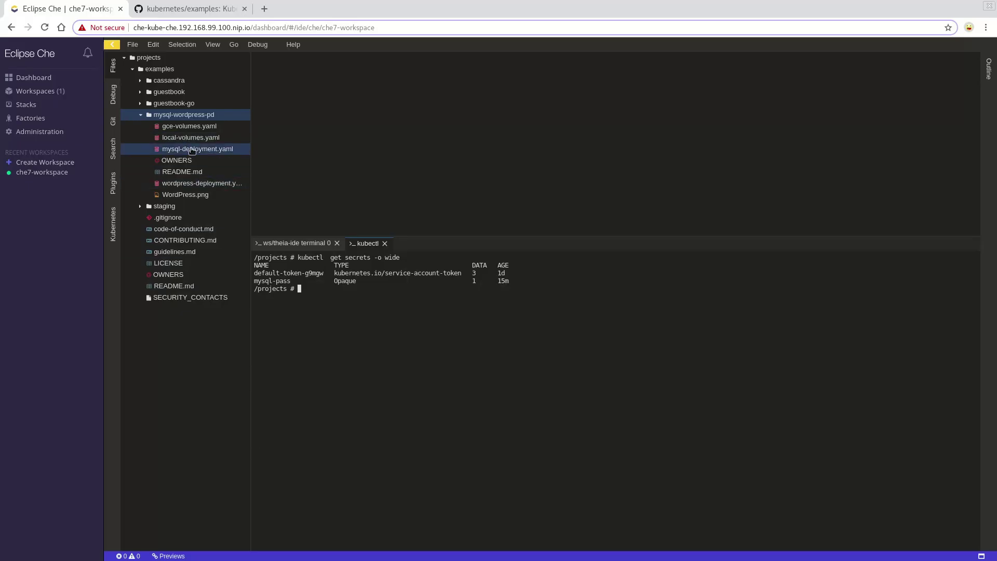
click(193, 149)
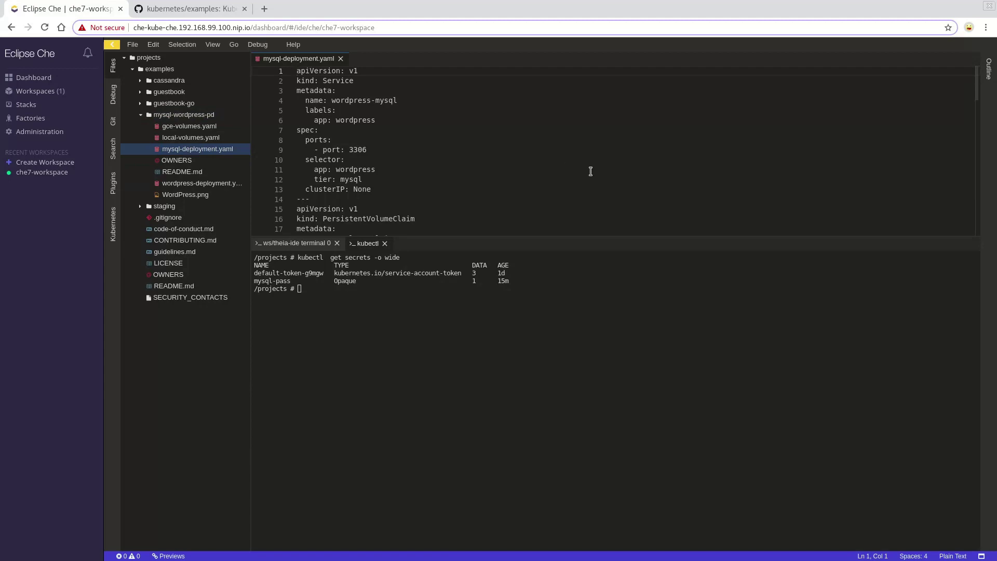
key(ctrl+p)
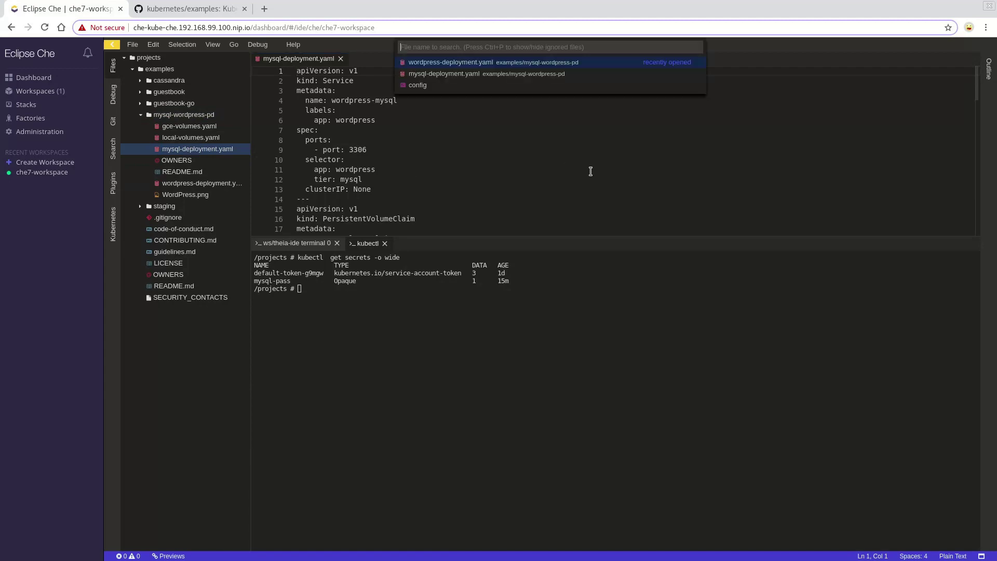
text(>k ge)
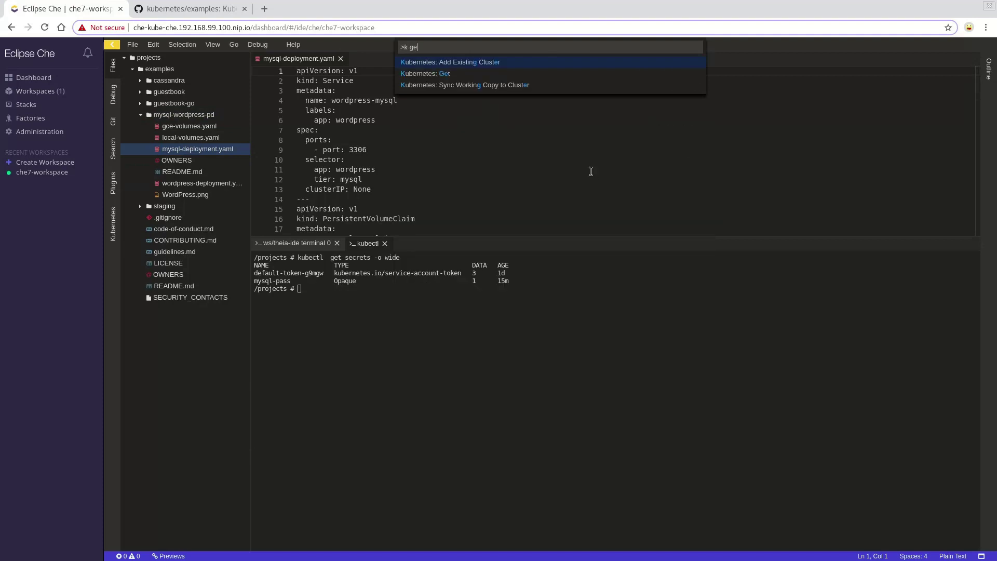
key(BackSpace)
key(BackSpace)
text(app)
key(Return)
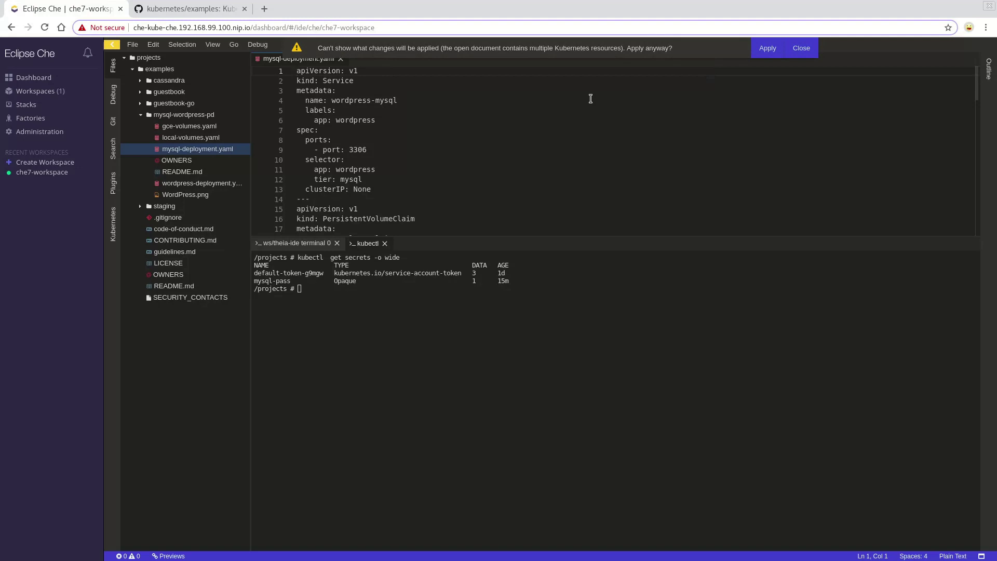
click(765, 52)
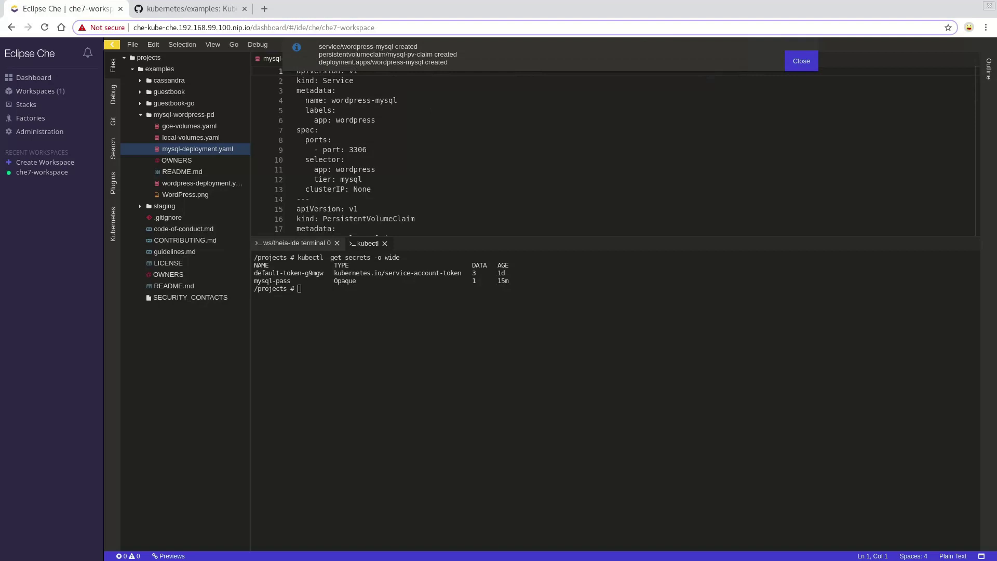
List the cluster's persistent volume claims by running Kubernetes: Get for pvc.
click(588, 182)
key(ctrl+shift+p)
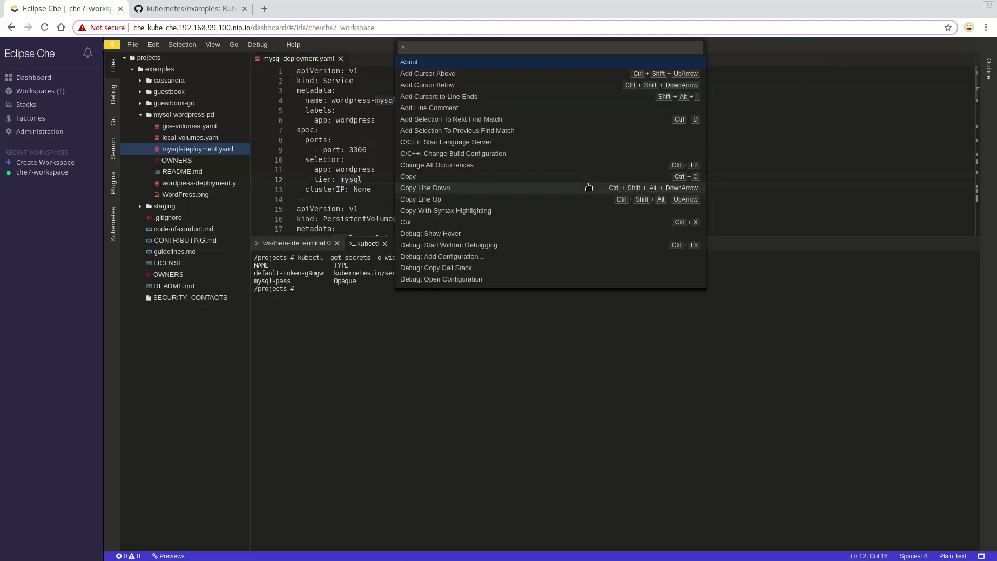
text(k get)
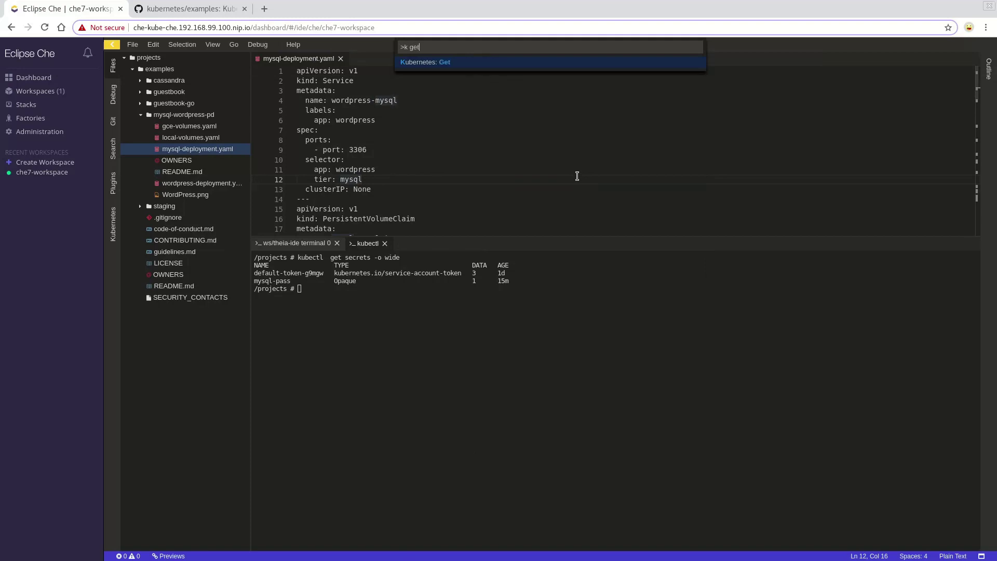
key(Return)
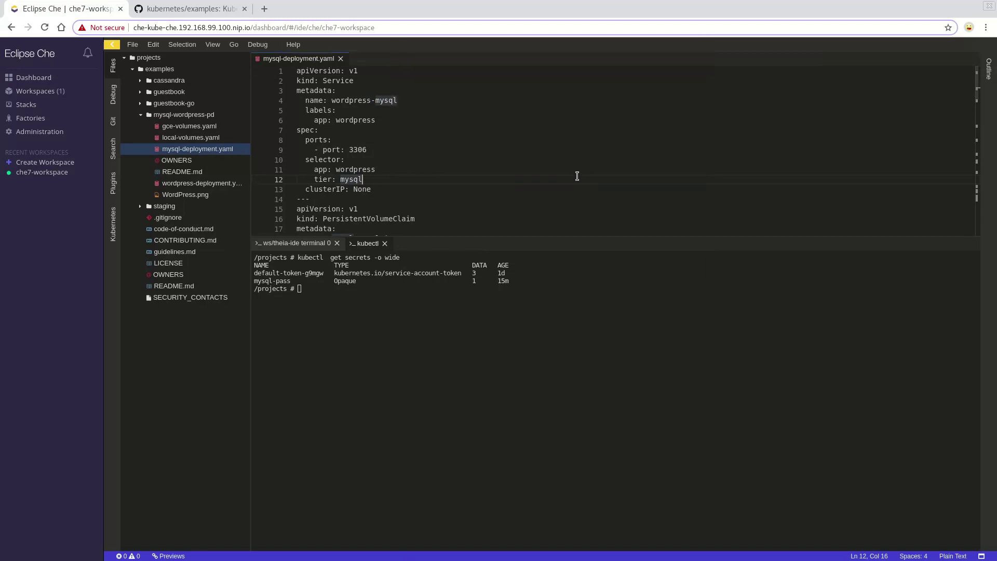
text(pvc)
key(Return)
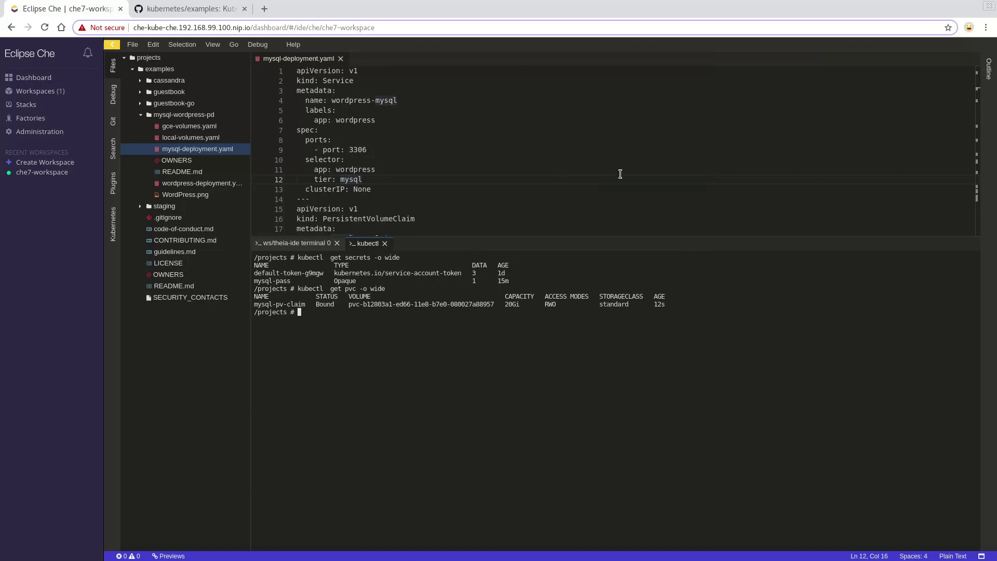
List the cluster's pods by running Kubernetes: Get for pods.
key(ctrl+shift+p)
text(get)
key(Return)
text(pods)
key(Return)
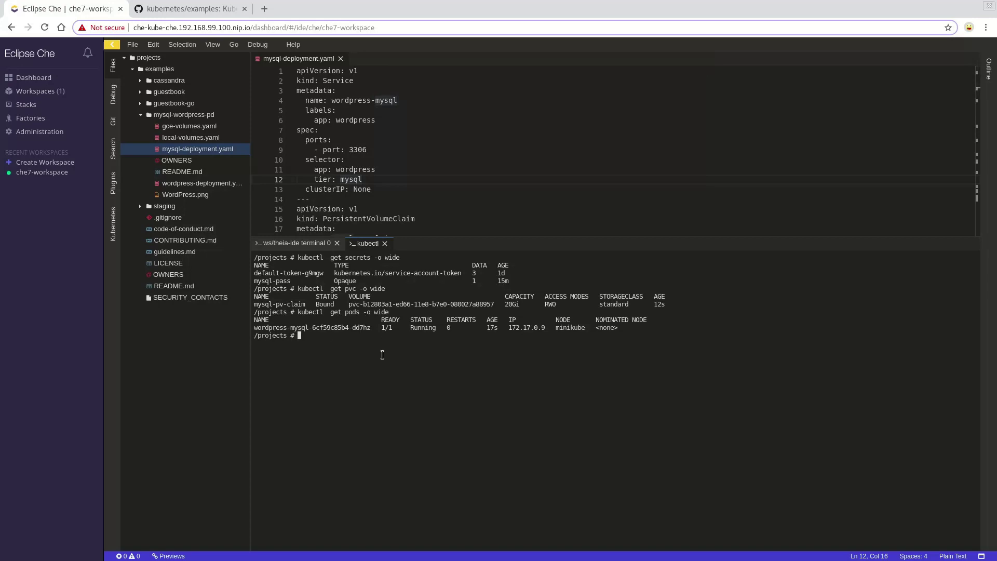
Open wordpress-deployment.yaml from examples/mysql-wordpress-pd and apply all its resources with Kubernetes: Apply.
click(191, 185)
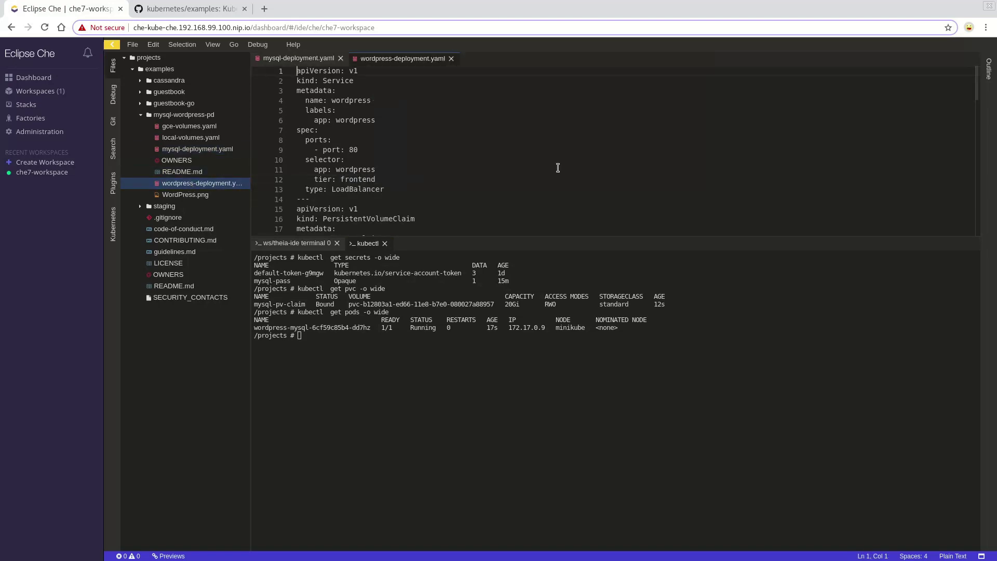
key(ctrl+p)
text(k app)
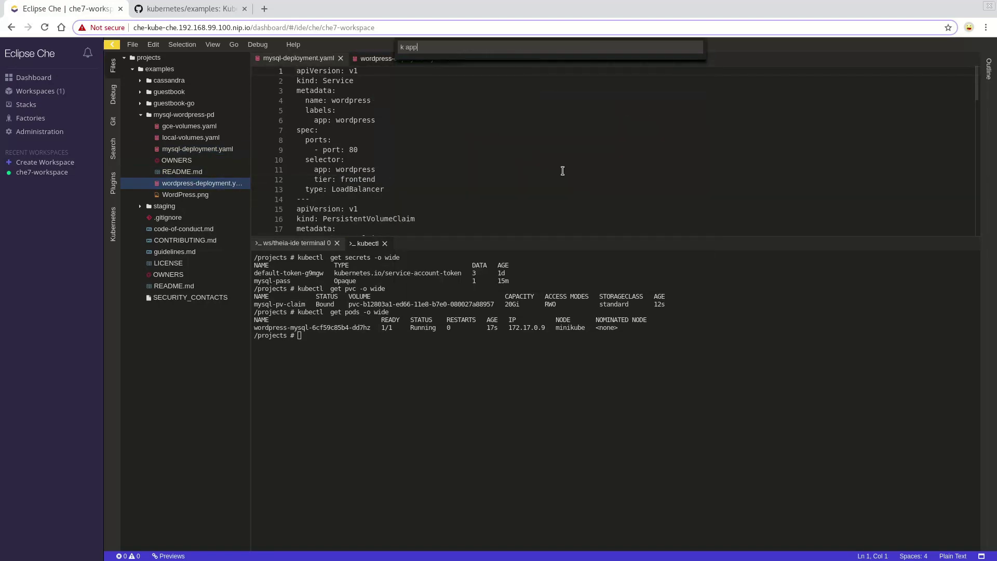
key(ctrl+shift+p)
text(k ap)
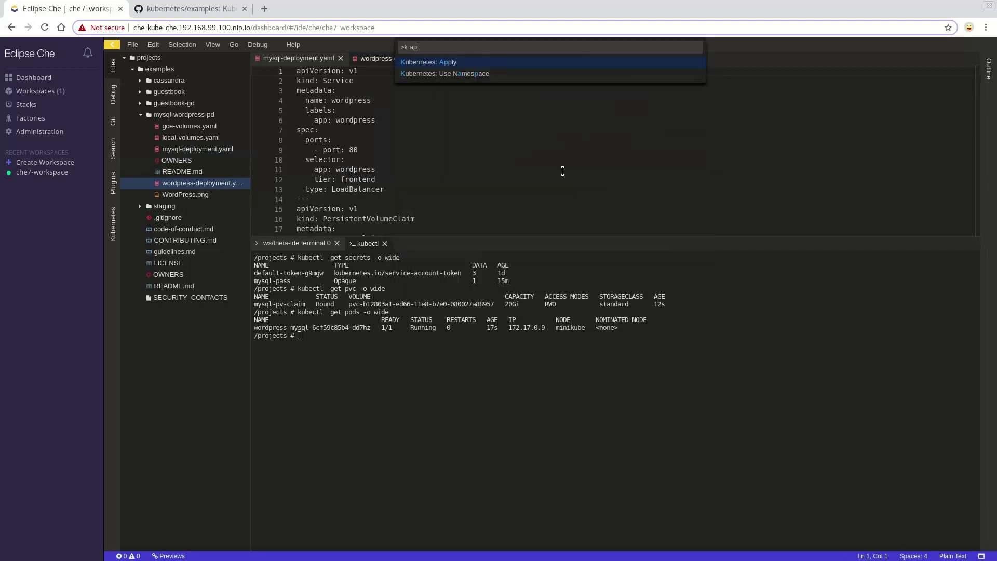
key(Return)
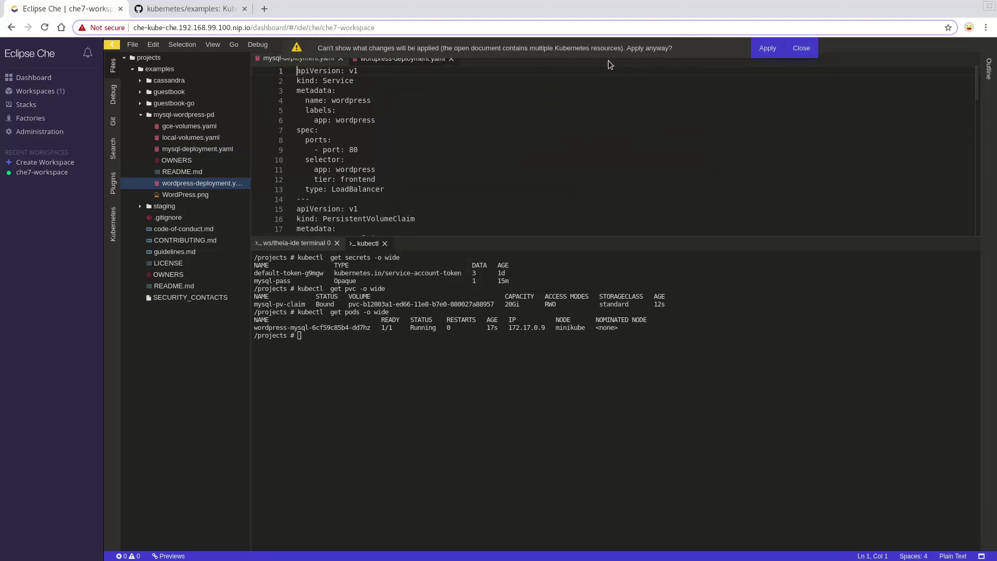
click(769, 46)
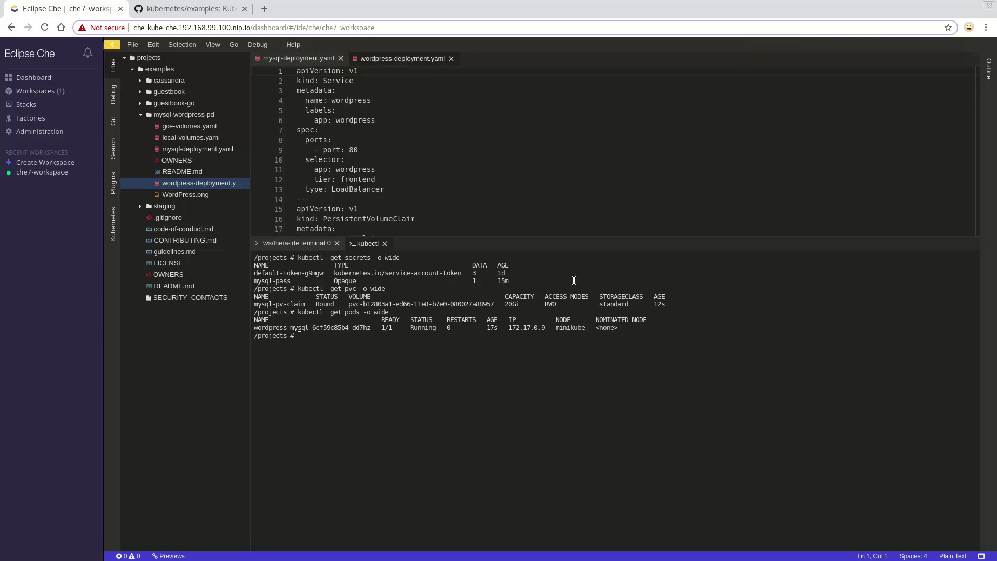
List the cluster's persistent volume claims again by running Kubernetes: Get for pvc.
key(ctrl+shift+p)
text(k g)
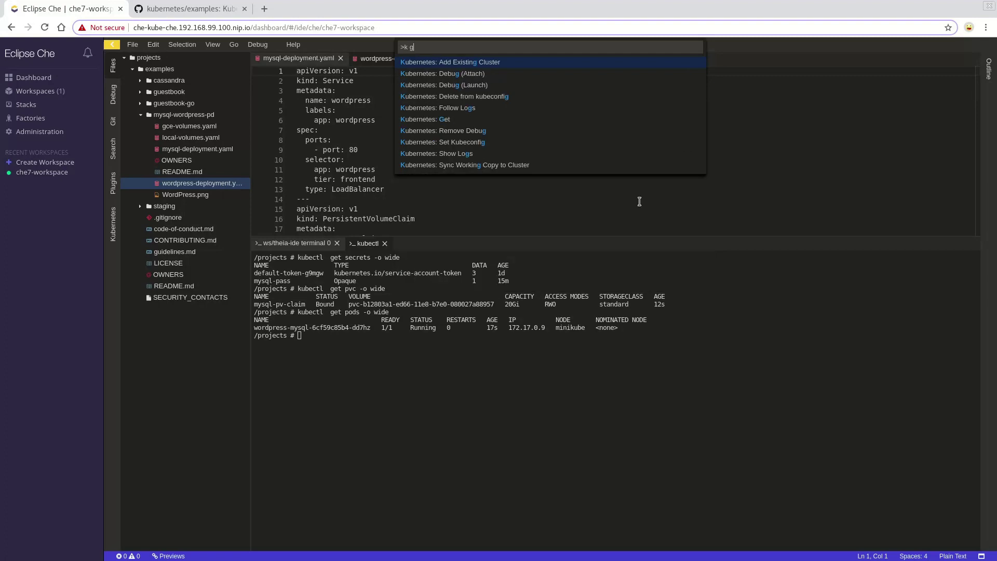
text(et)
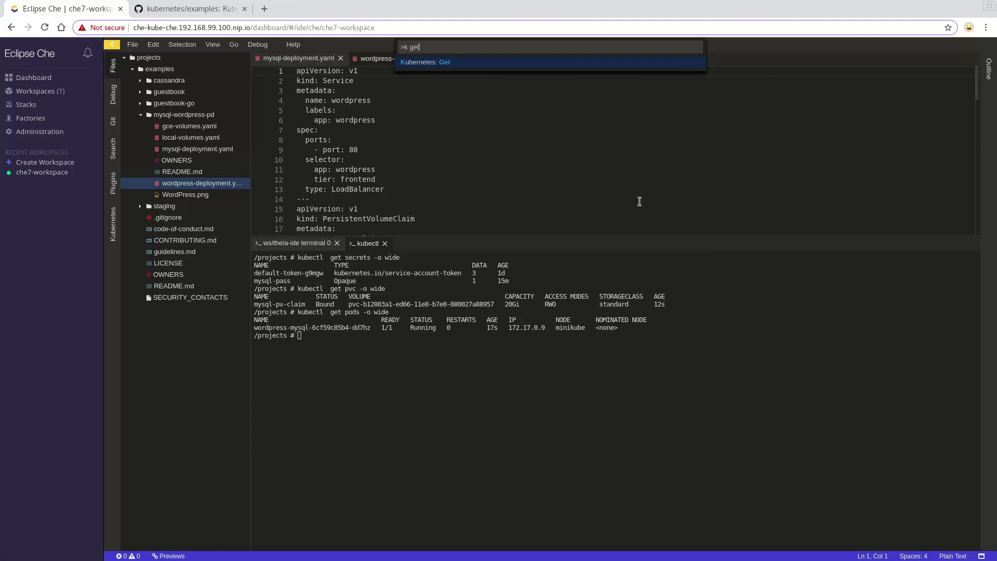
key(Return)
text(pvc)
key(Return)
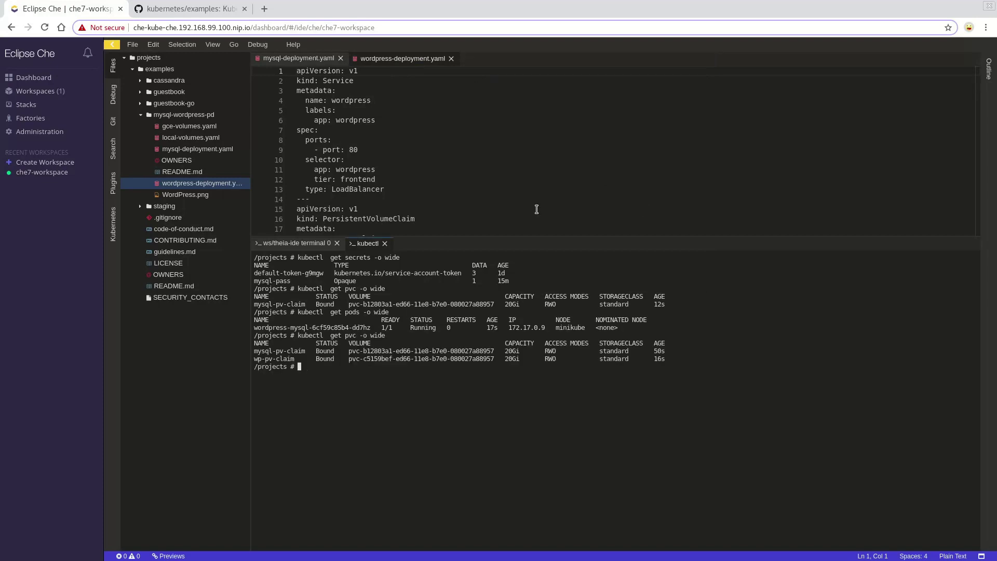
Look up the WordPress service by running Kubernetes: Get for service wordpress.
key(ctrl+shift+p)
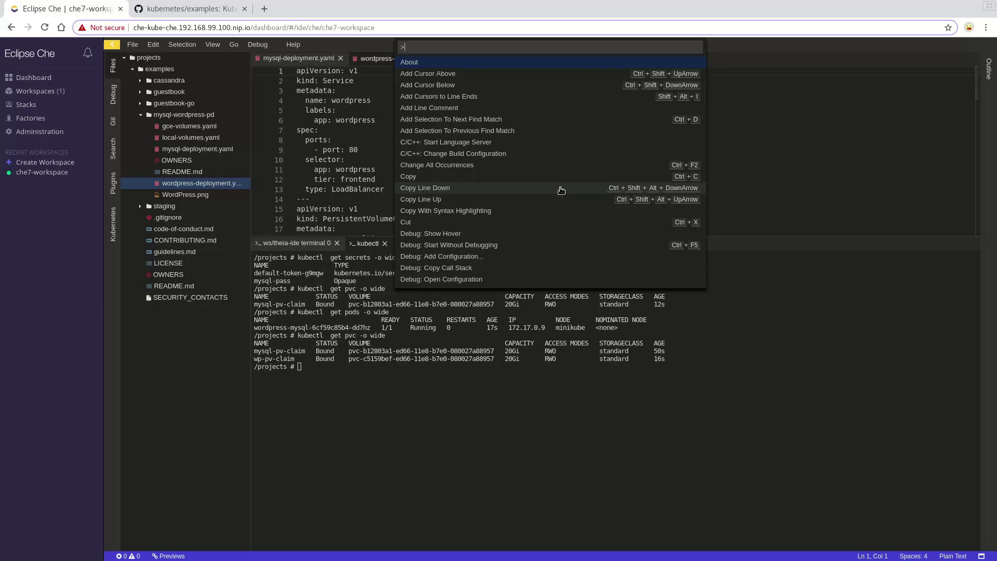
text(k get)
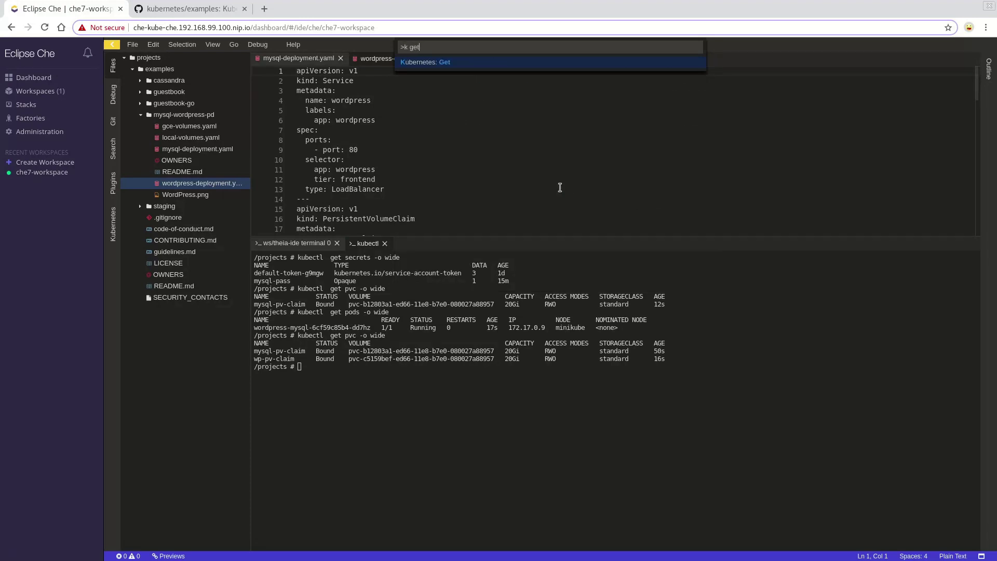
key(Return)
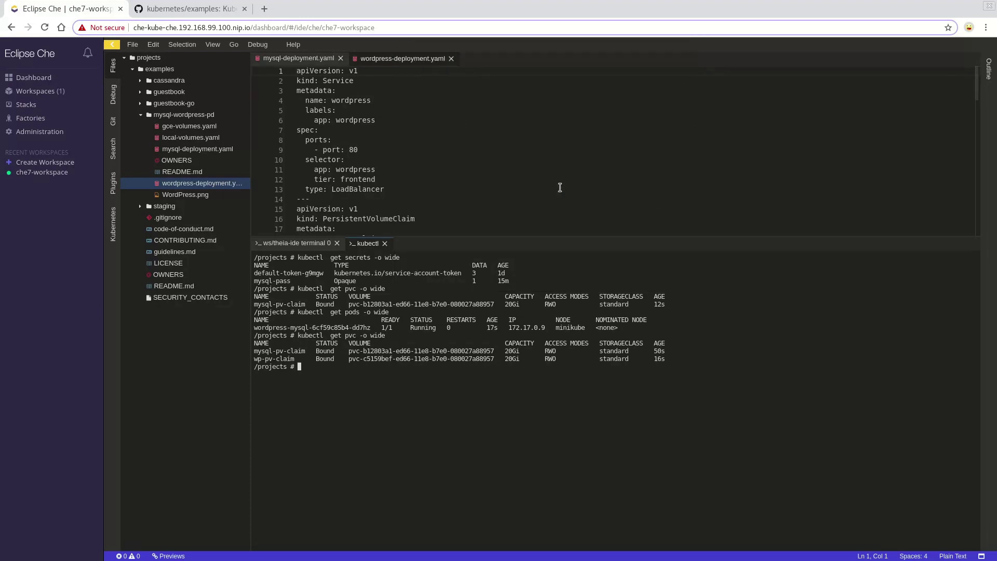
text(servic)
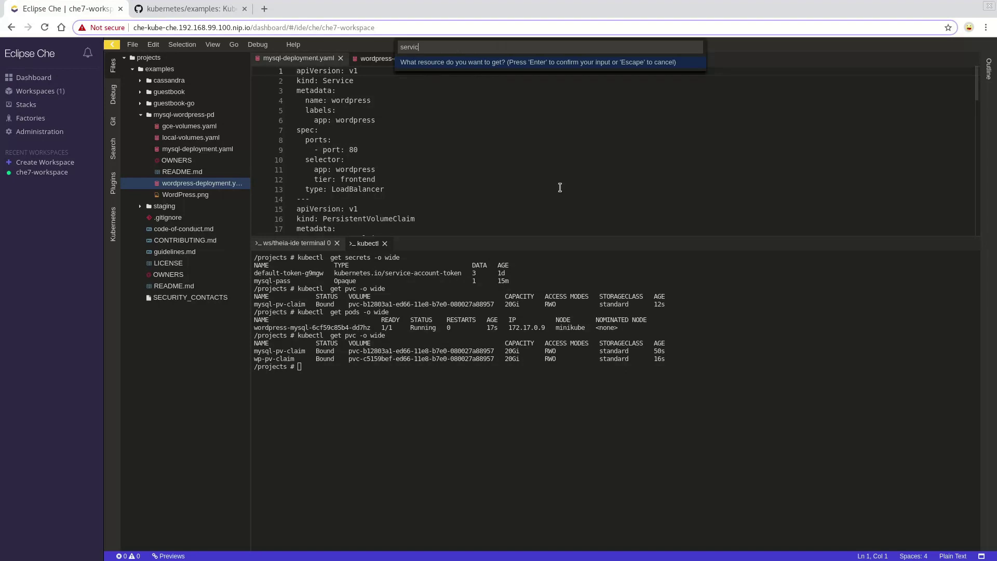
text(e wordpress)
key(Return)
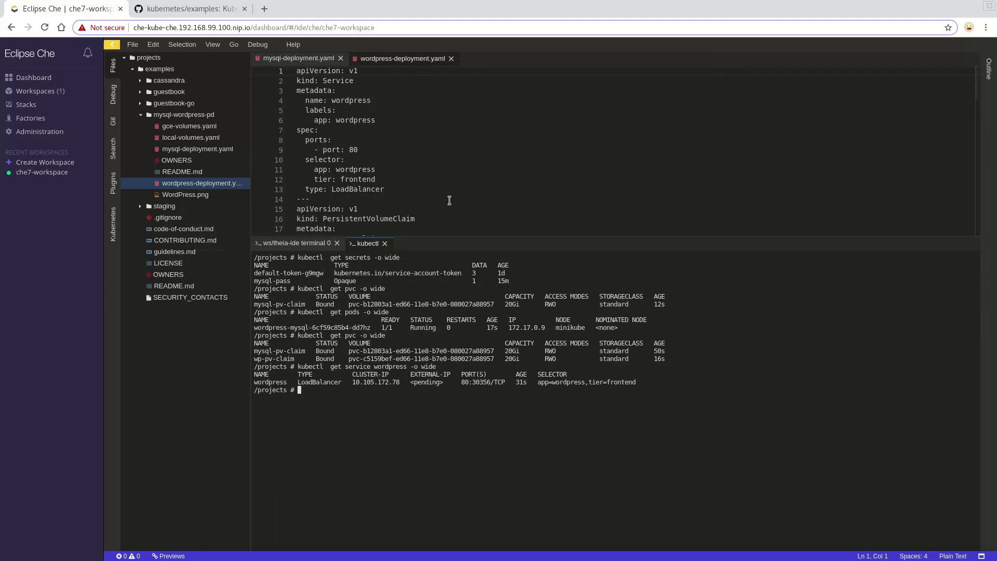
Try to open the WordPress site at 192.168.99.100:33356 in a new browser tab.
click(264, 9)
text(192.168.99.100:)
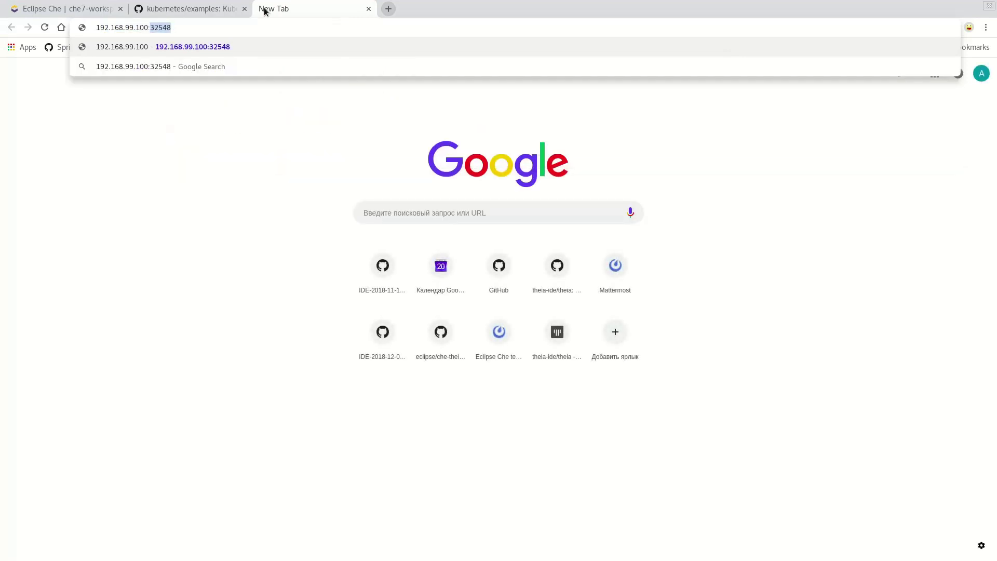
text(33356)
key(Return)
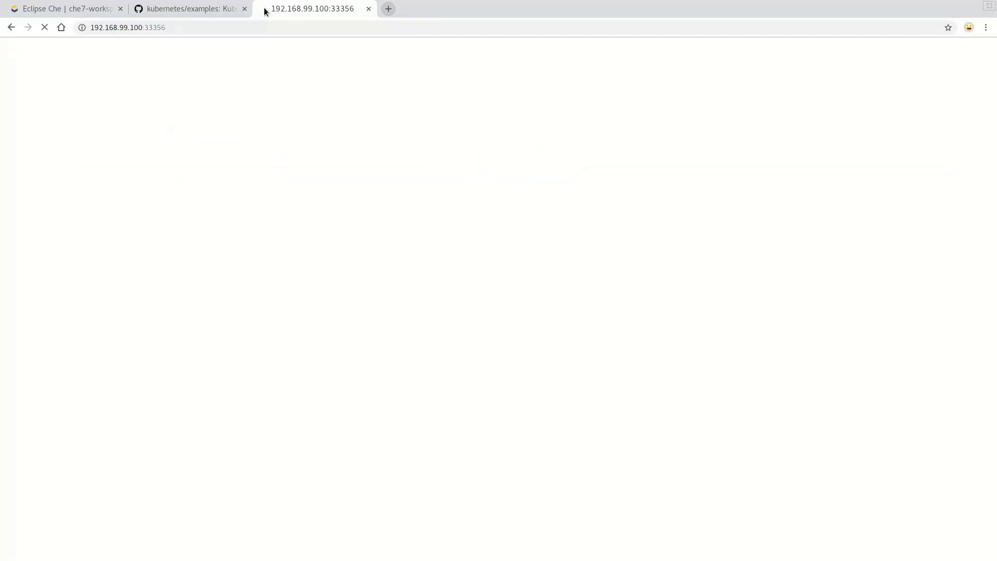
Recheck the service port in the kubectl output, load WordPress at 192.168.99.100:30356 instead, and switch back to Eclipse Che.
click(69, 11)
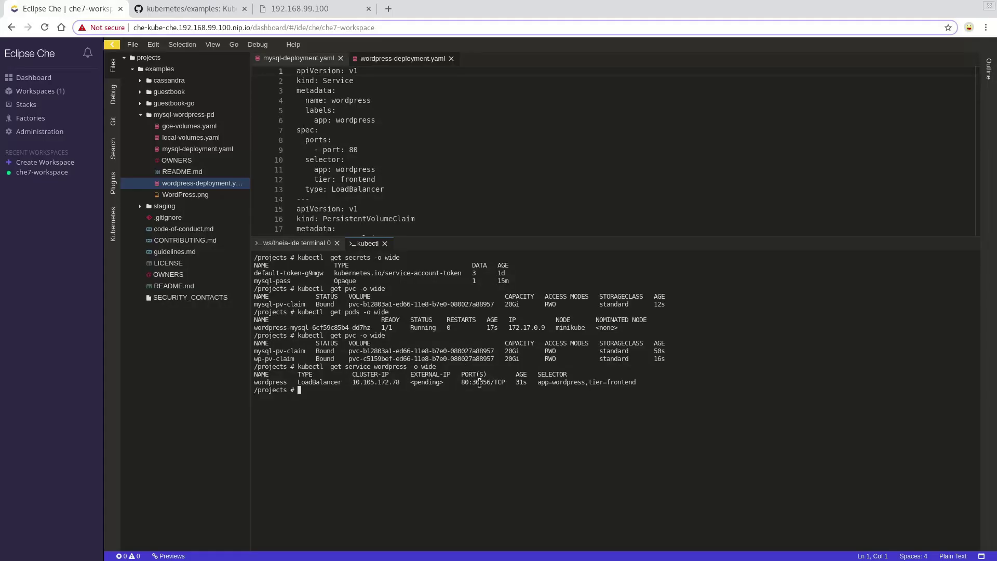
click(306, 9)
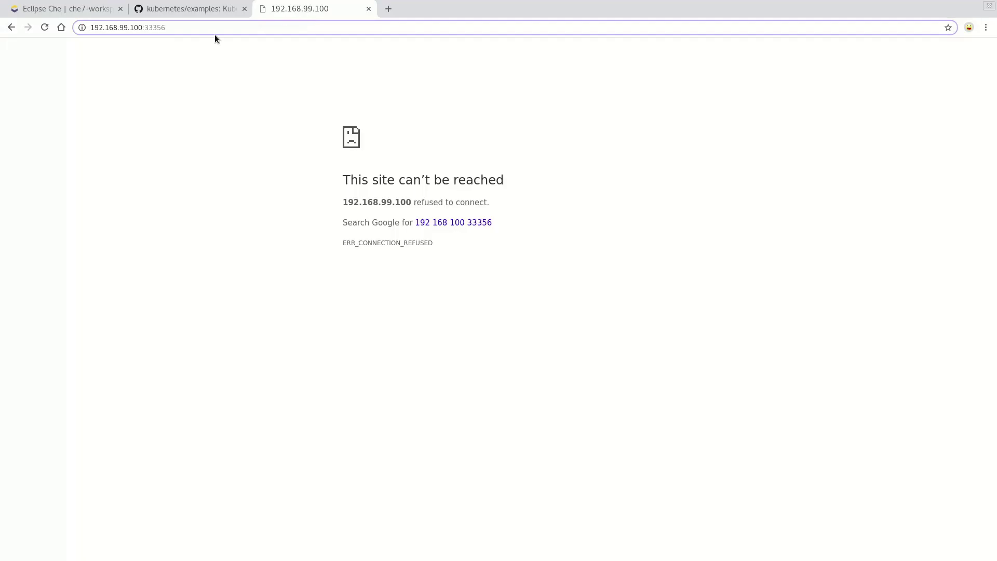
click(151, 28)
click(151, 28)
key(BackSpace)
text(0)
key(Return)
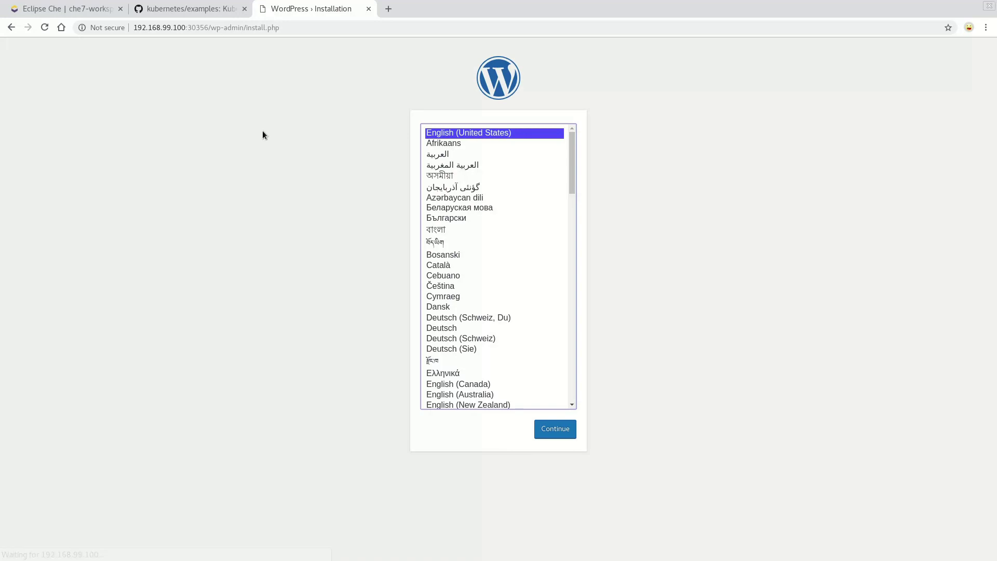
click(73, 9)
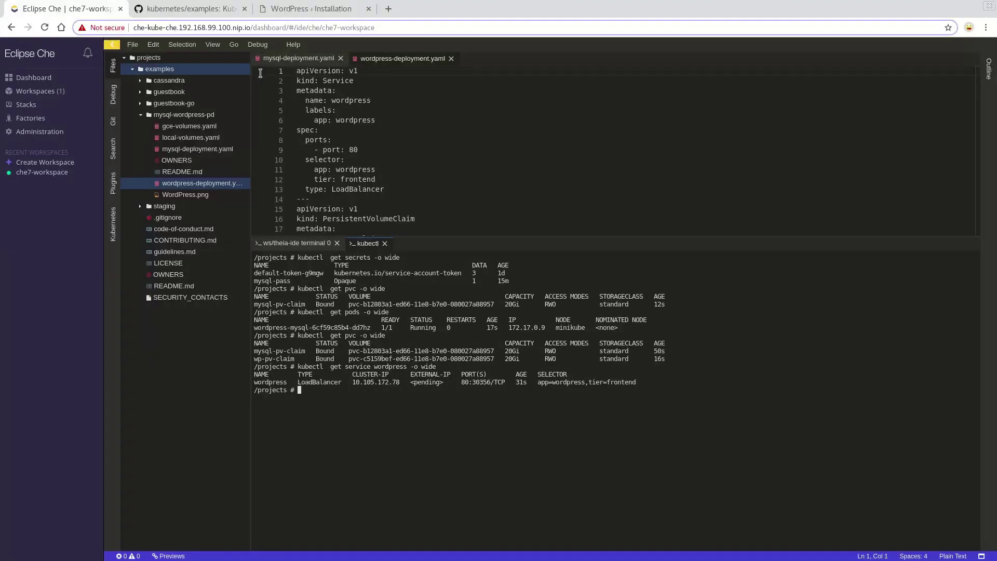